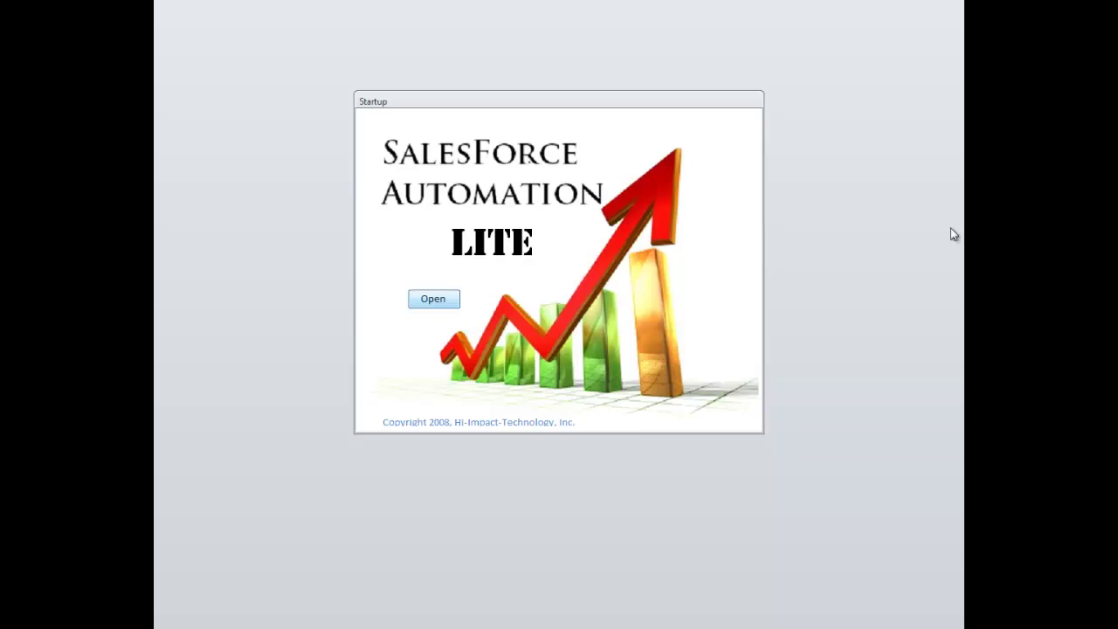
- Open the blank NonStockEntry order form from the Startup dialog
left_click(432, 300)
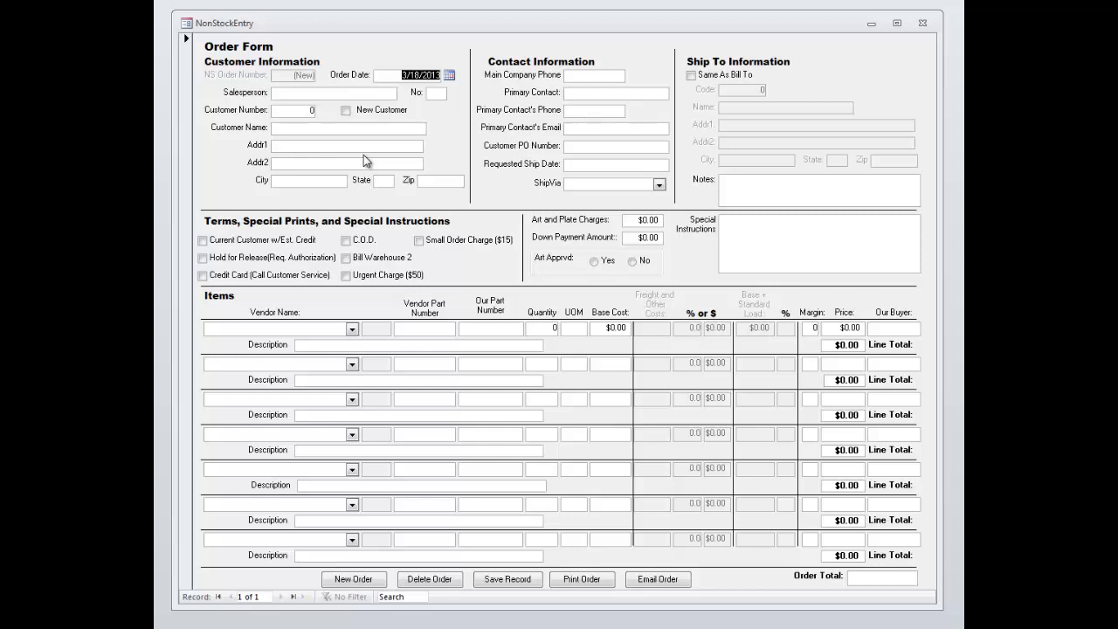
- Enter the salesperson's name, salesperson number and the customer number
key("Tab")
type("Jim")
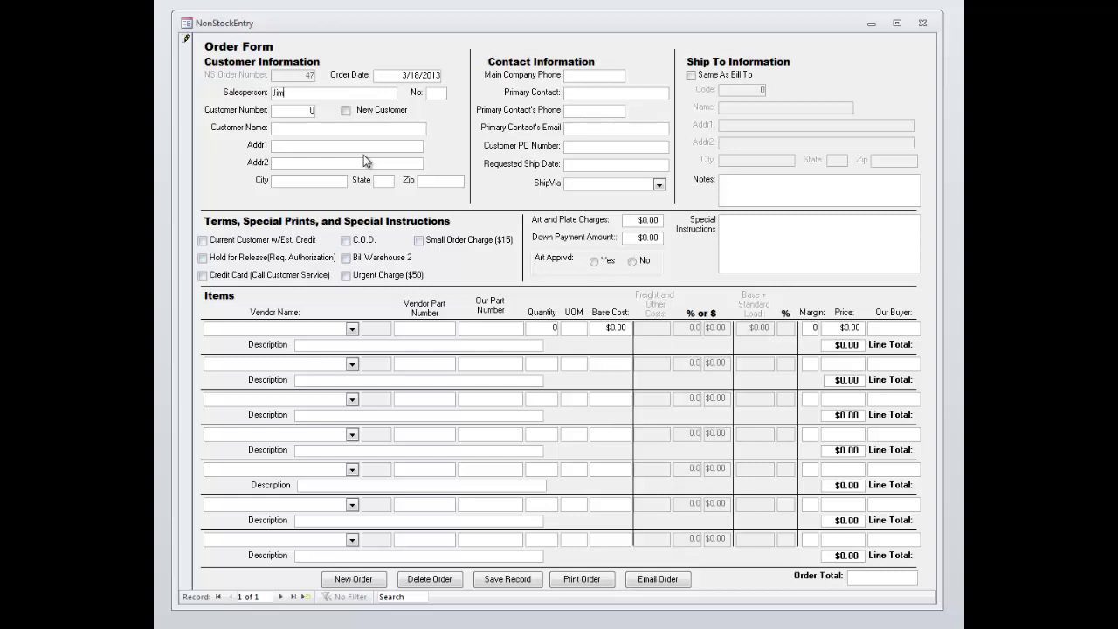
type(" Shoe")
key("Tab")
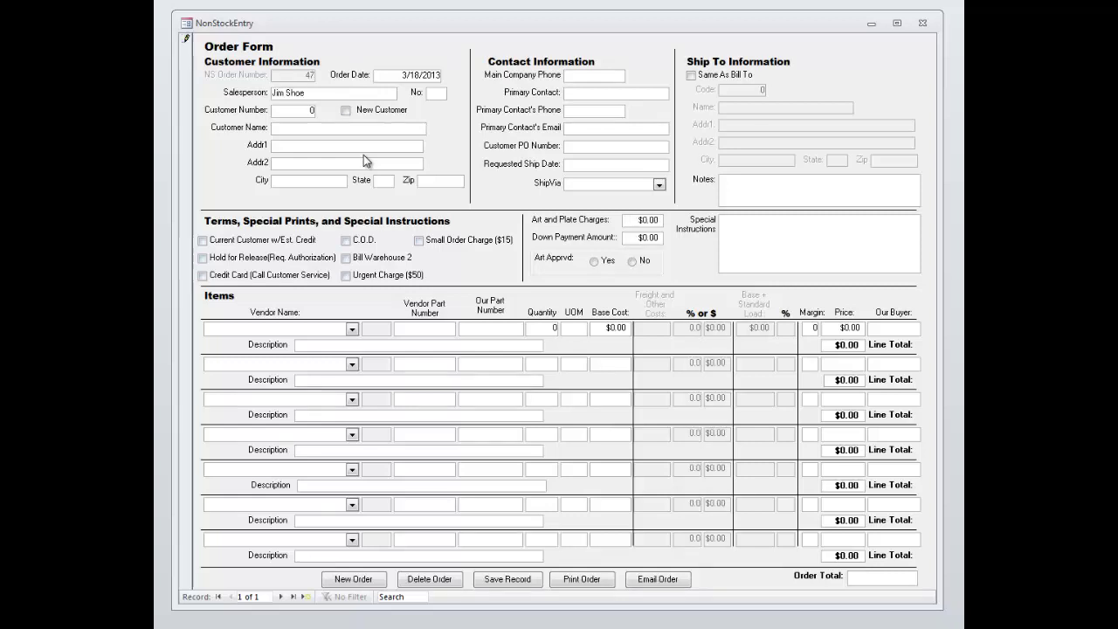
type("12")
key("Tab")
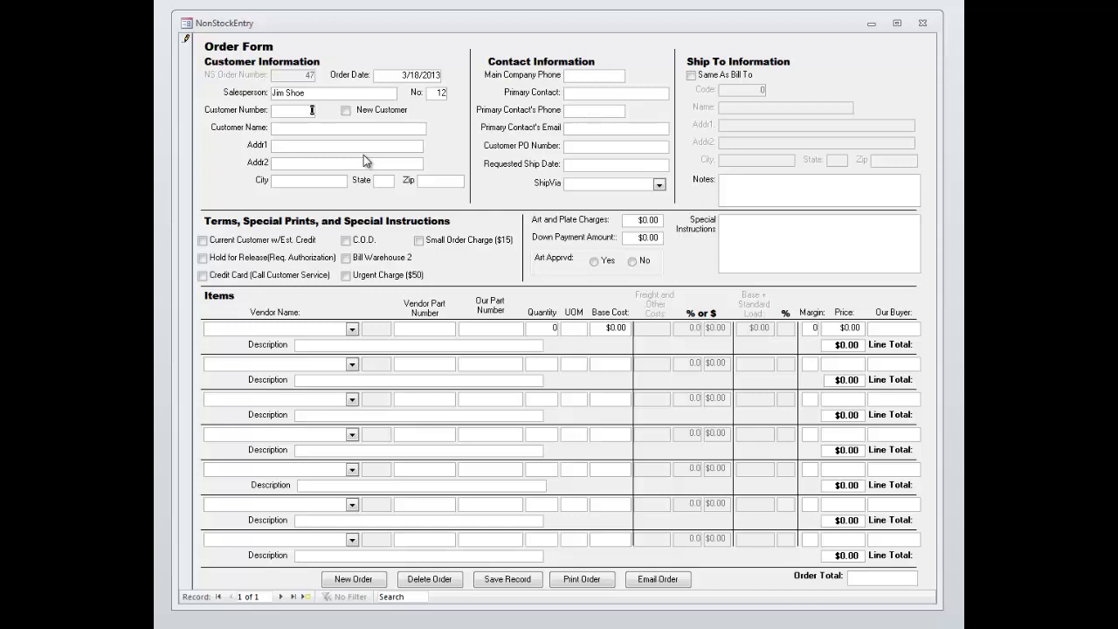
type("1212")
key("Tab")
key("Tab")
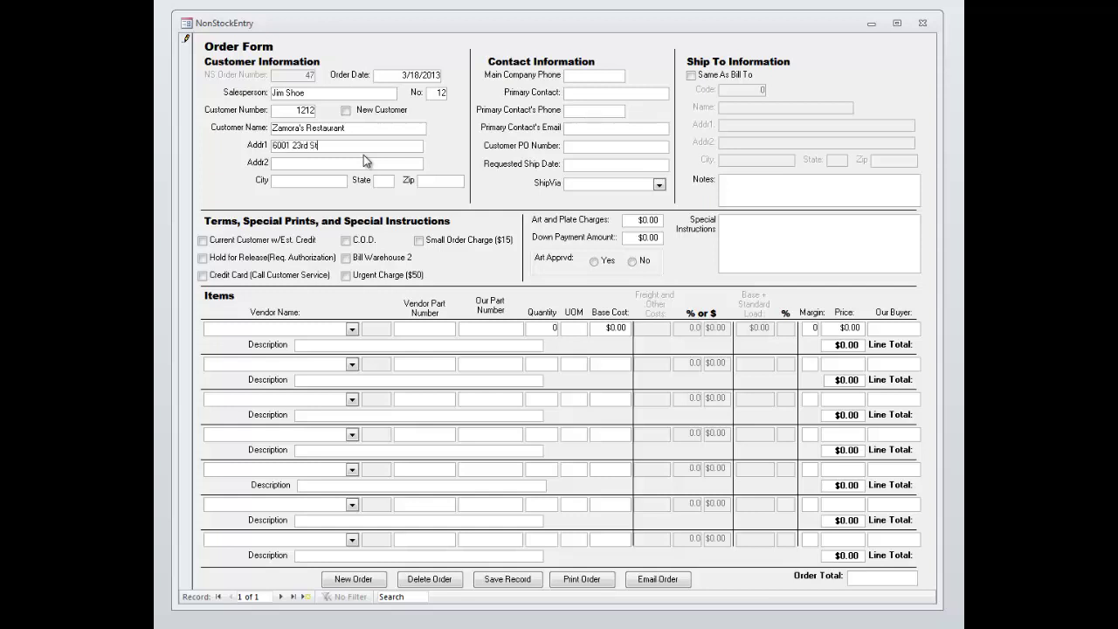
- Enter Zamora's Restaurant with its street, city, state, zip and main company phone
key("Tab")
key("Tab")
key("Tab")
key("BackSpace")
key("BackSpace")
key("BackSpace")
key("BackSpace")
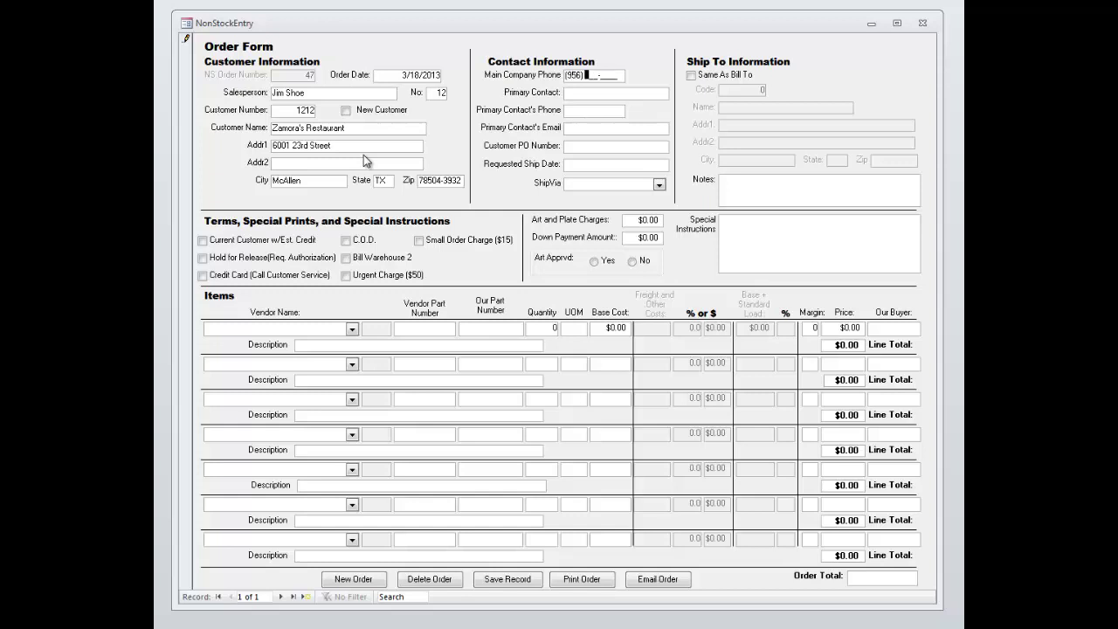
- Enter the primary contact's name, the contact's e-mail address and the customer PO number
left_click(644, 94)
left_click_drag(622, 79, 535, 81)
left_click(595, 93)
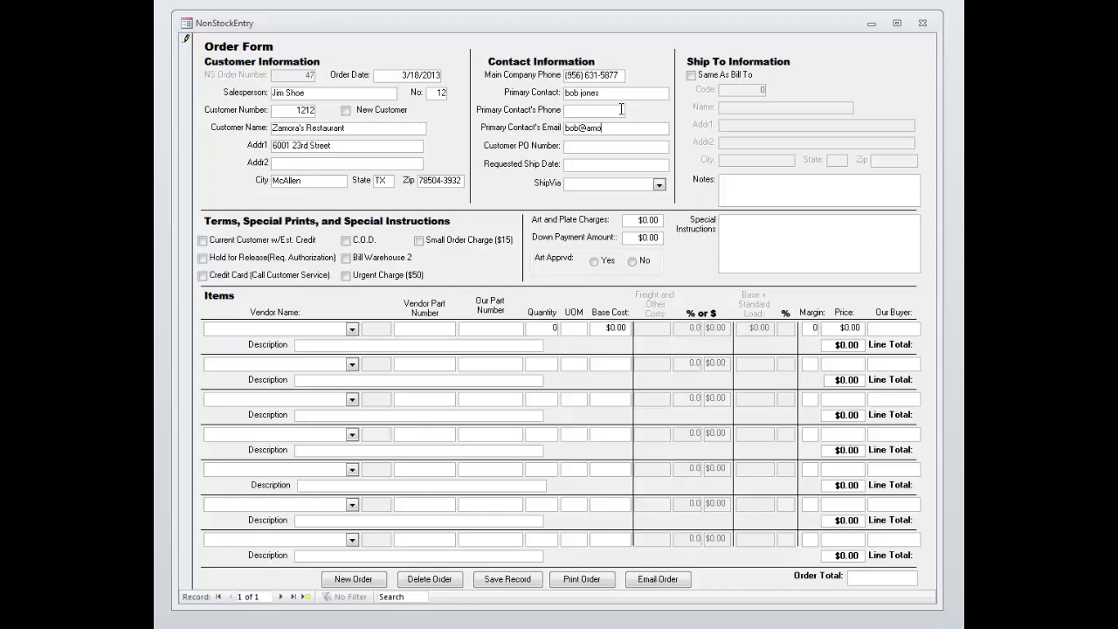
key("Tab")
type("dfsadsa")
key("Tab")
- Set ship date 3/25/2013, ship via UPS, and make ship-to Same As Bill To
left_click(677, 164)
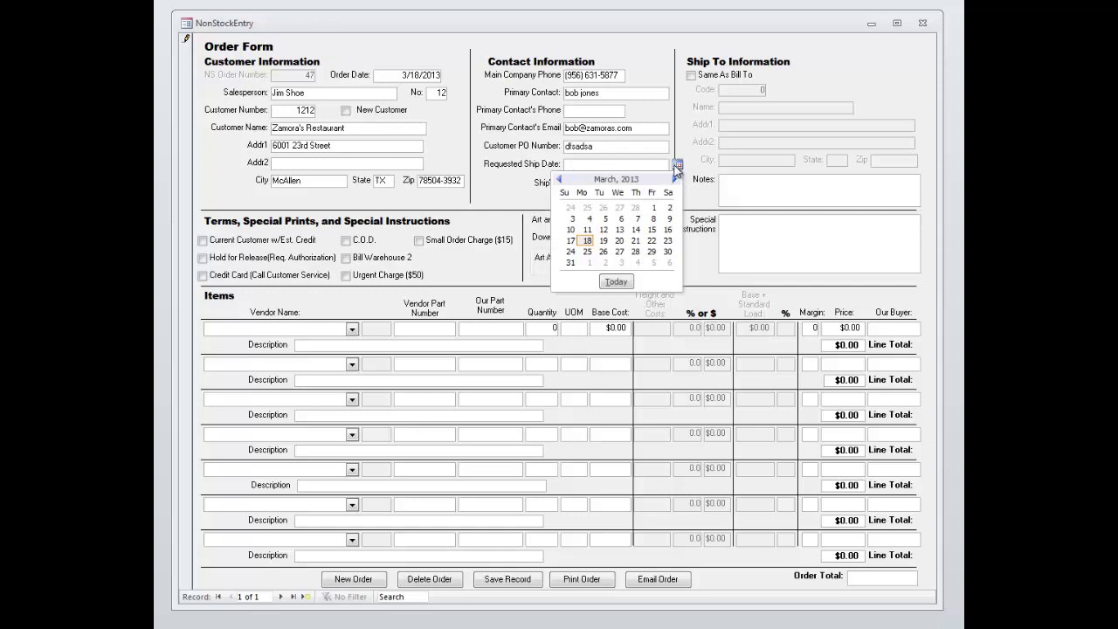
left_click(587, 252)
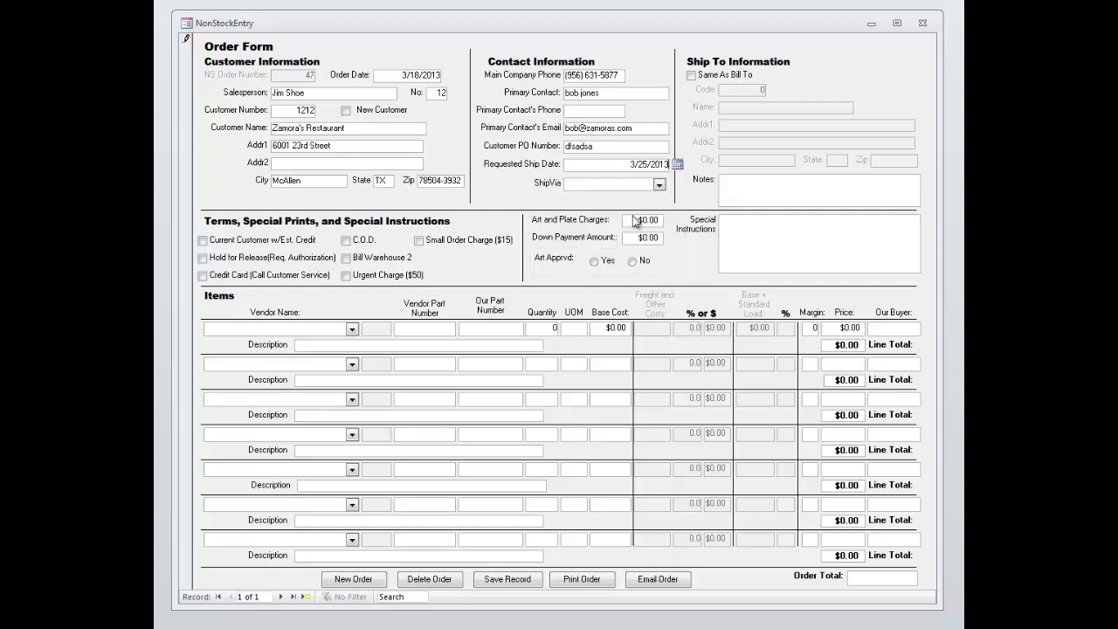
left_click(659, 185)
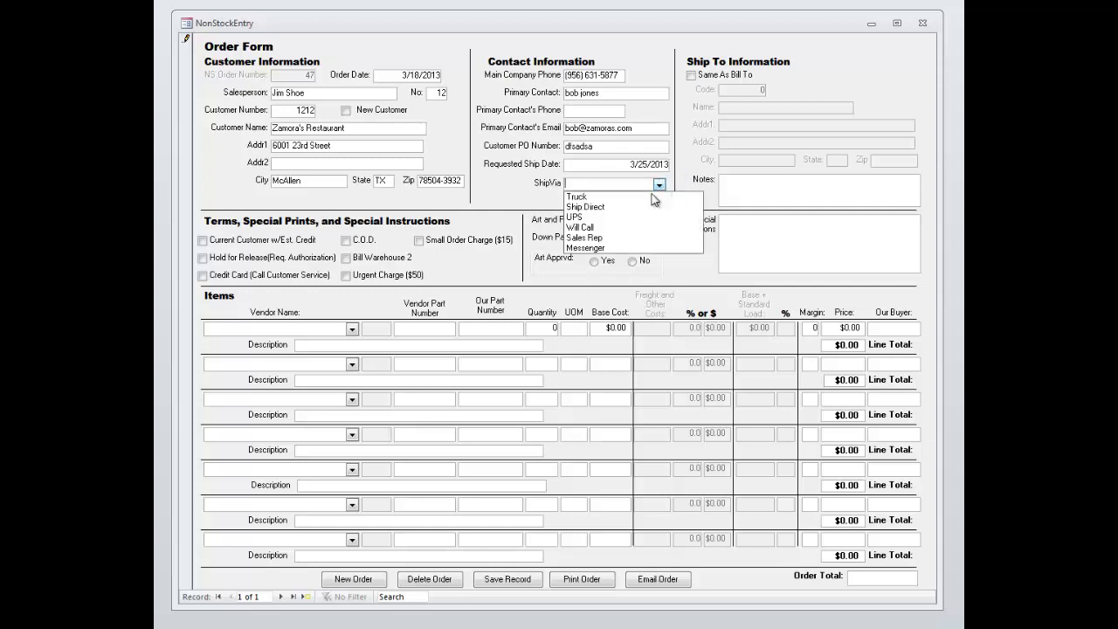
left_click(622, 216)
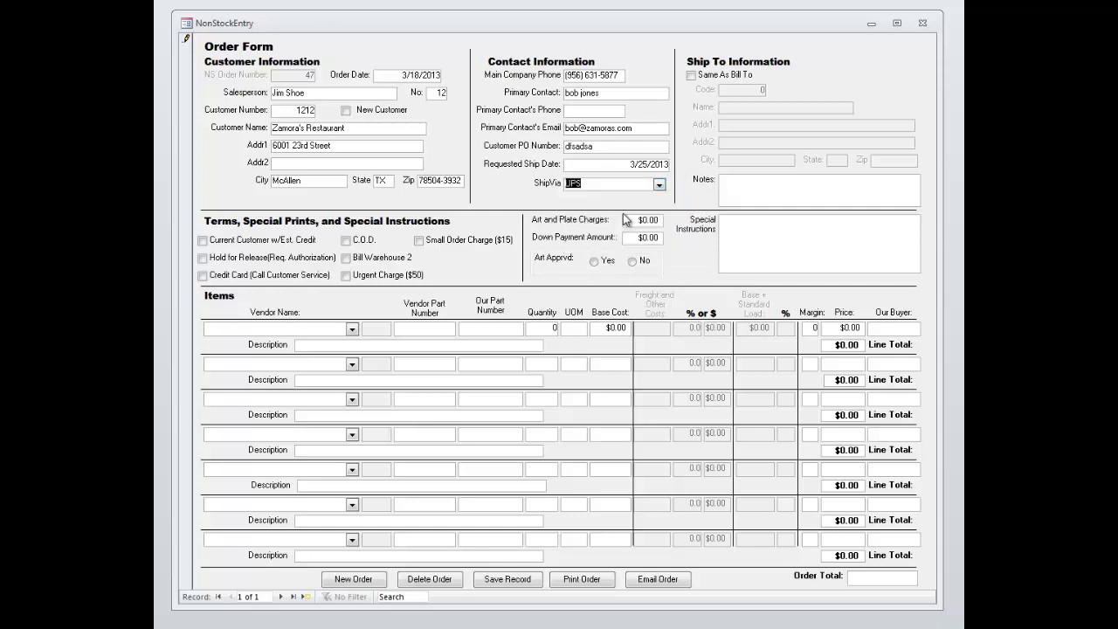
left_click(691, 76)
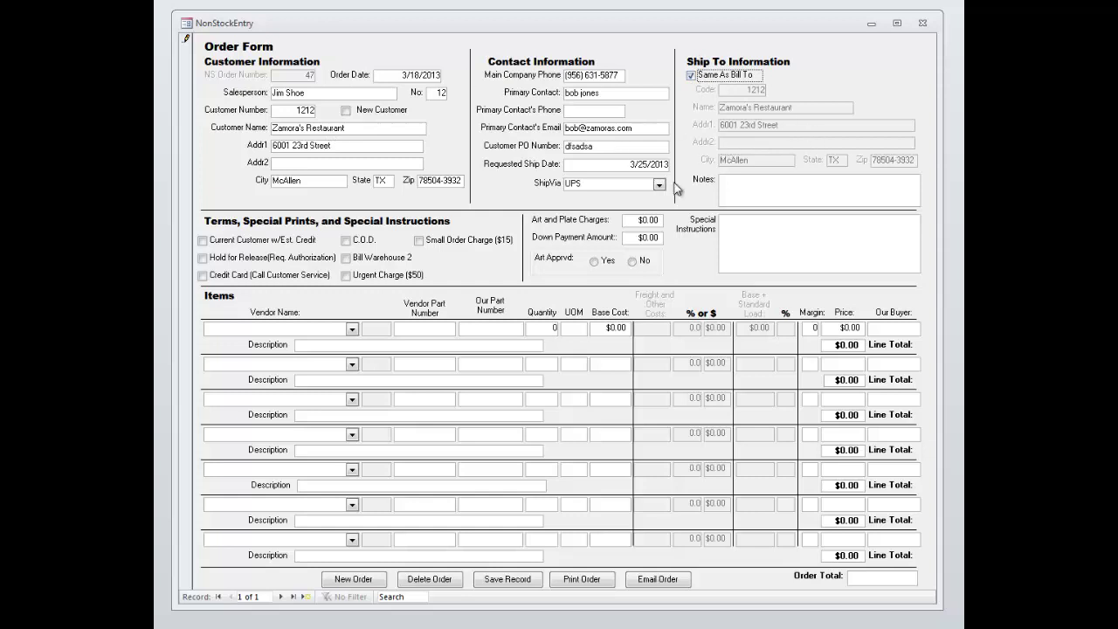
- Write the note 'do not deliver during lunchtime from 11 til 1' in Notes
left_click(772, 184)
type("do not deliver ou")
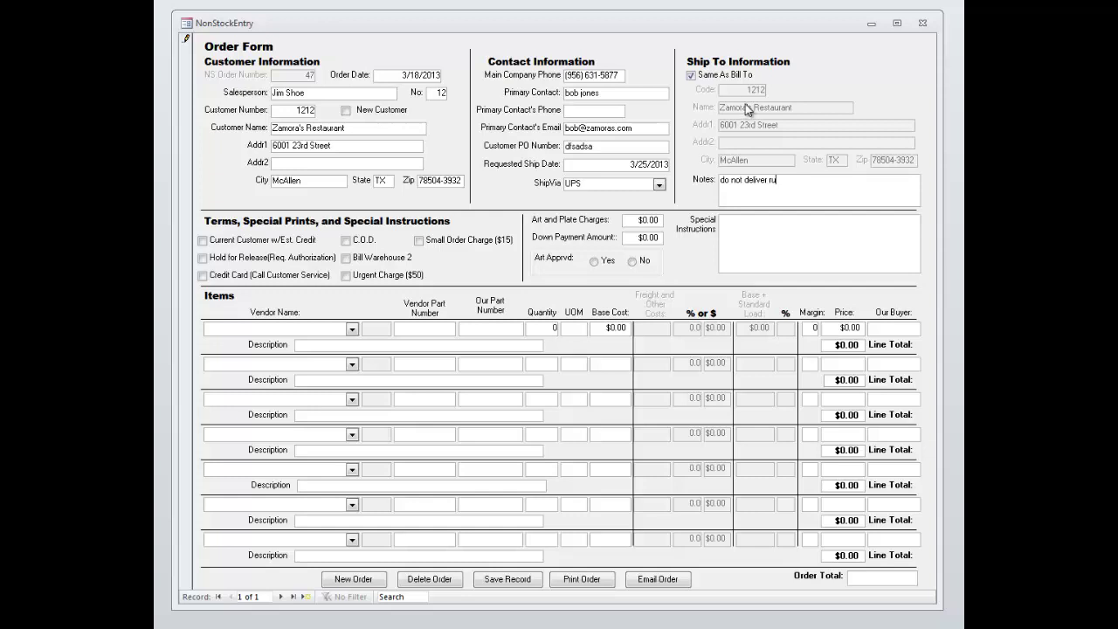
key("BackSpace")
type("during lun")
type("chtime")
type(" on")
key("BackSpace")
key("BackSpace")
type("from 11 til 1")
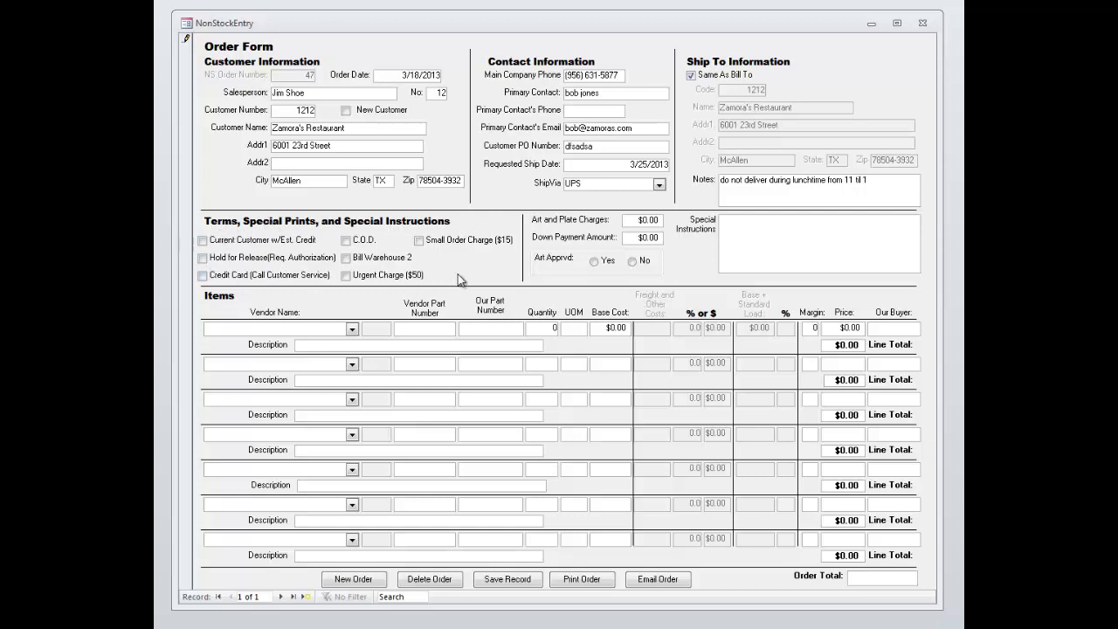
- Mark the order C.O.D., Hold for Release and Urgent Charge
left_click(347, 242)
left_click(203, 258)
left_click(346, 276)
- Enter $15.00 art and plate charges and a $5.00 down payment
left_click(660, 219)
type("15.00")
key("Tab")
type("bcafda")
left_click(824, 265)
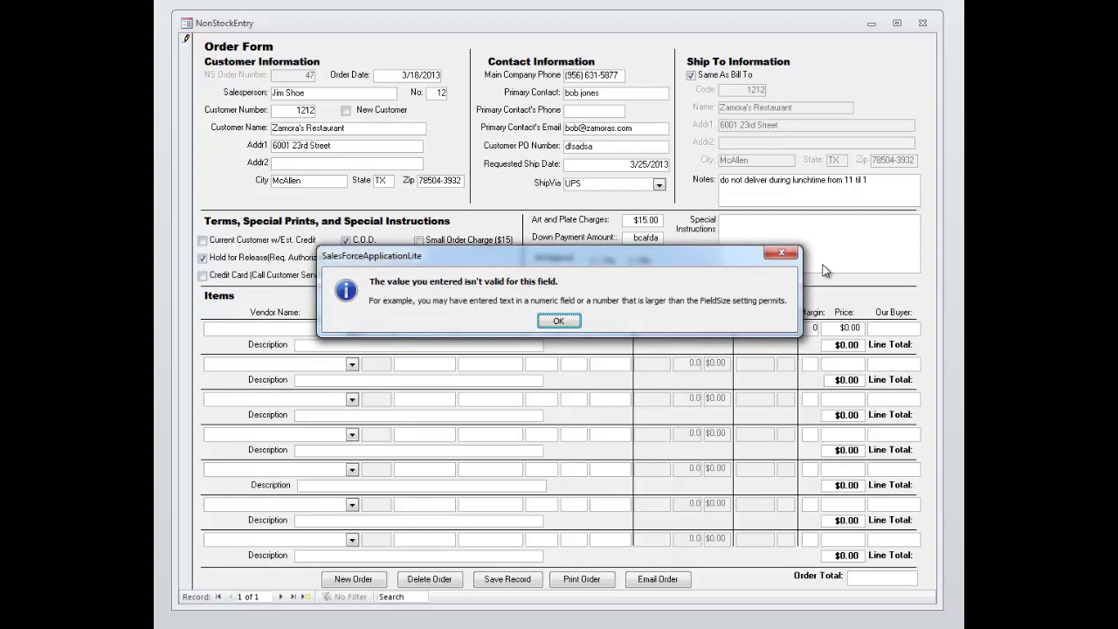
left_click(559, 321)
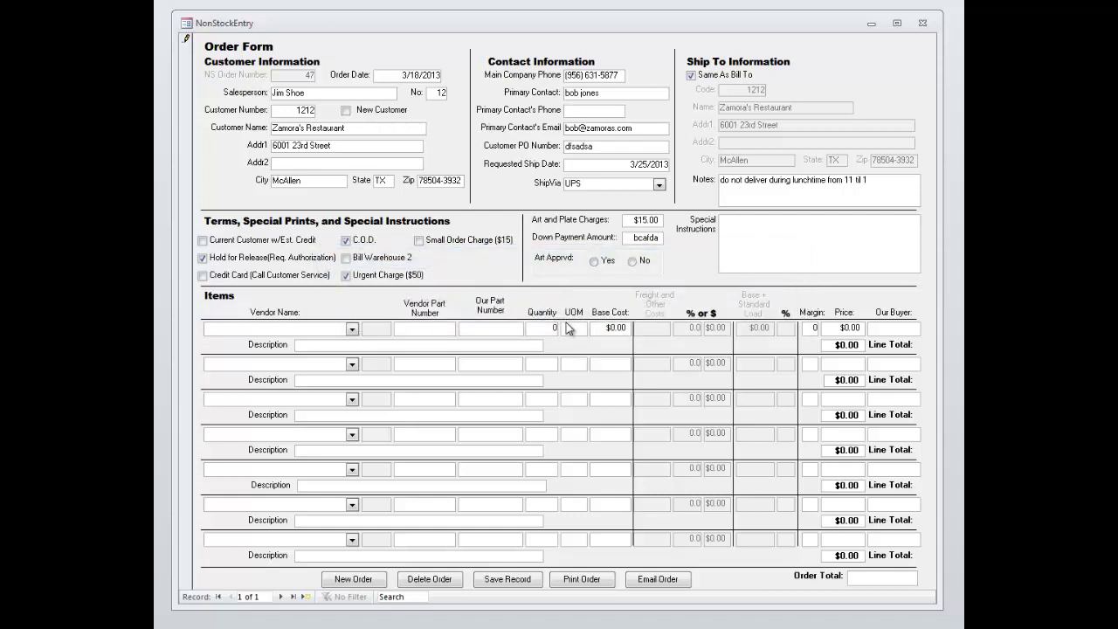
key("BackSpace")
key("BackSpace")
key("BackSpace")
key("BackSpace")
key("BackSpace")
type("5.00")
key("Tab")
- Mark the art approved and add special instructions 'customer likes blue ink'
key("space")
left_click(778, 228)
type("customer likes blue ink")
- Set the first item's vendor to EMKAY with vendor part 123456
left_click(353, 332)
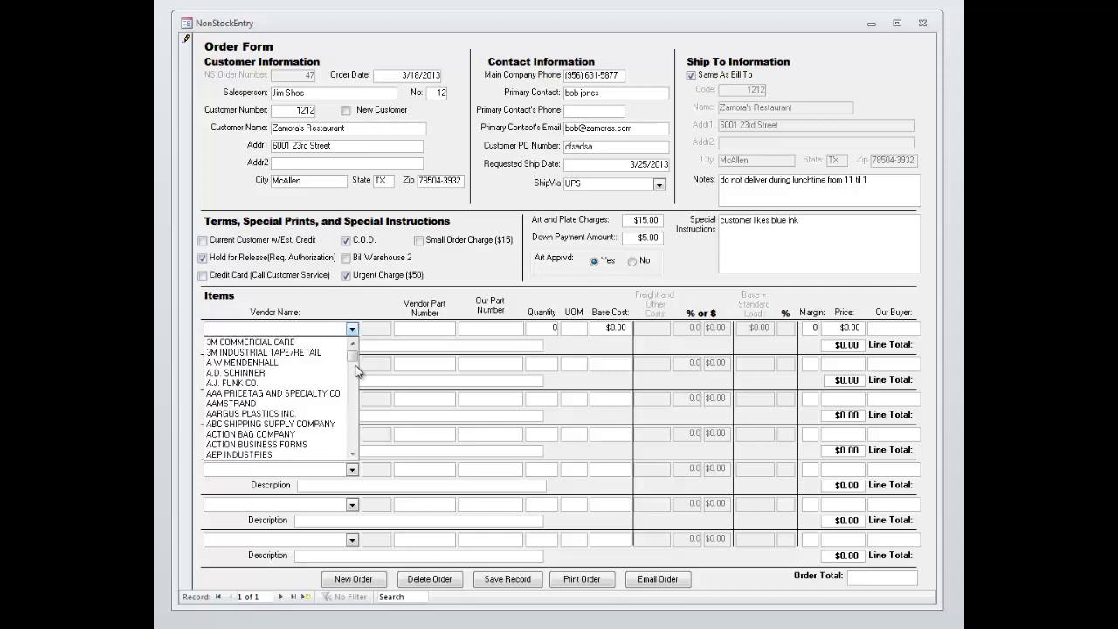
scroll(356, 436, "down", 10)
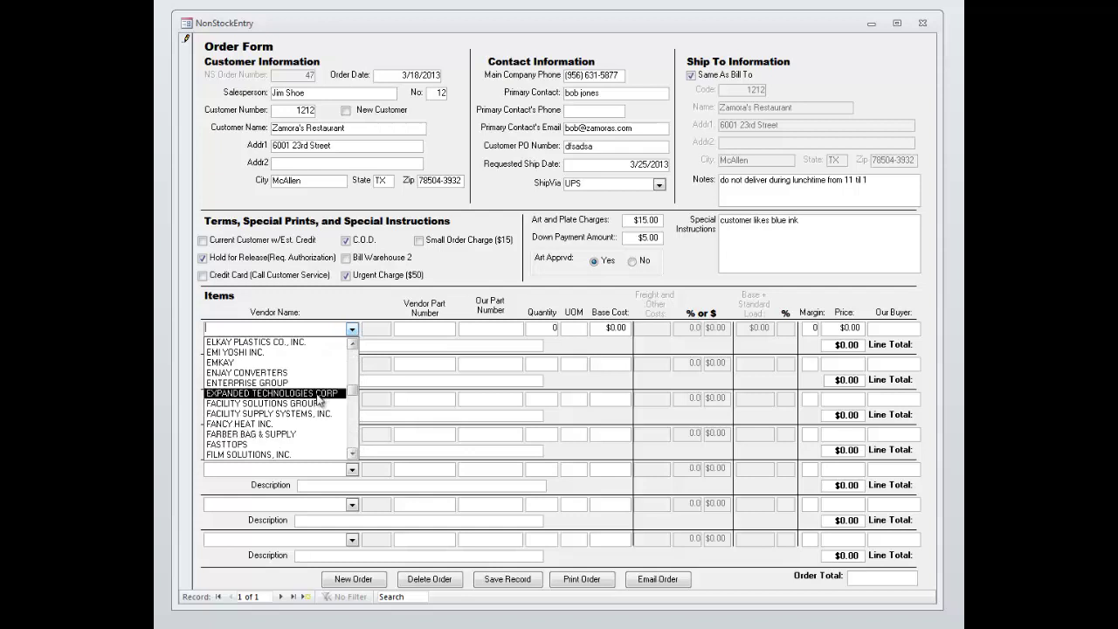
left_click(317, 361)
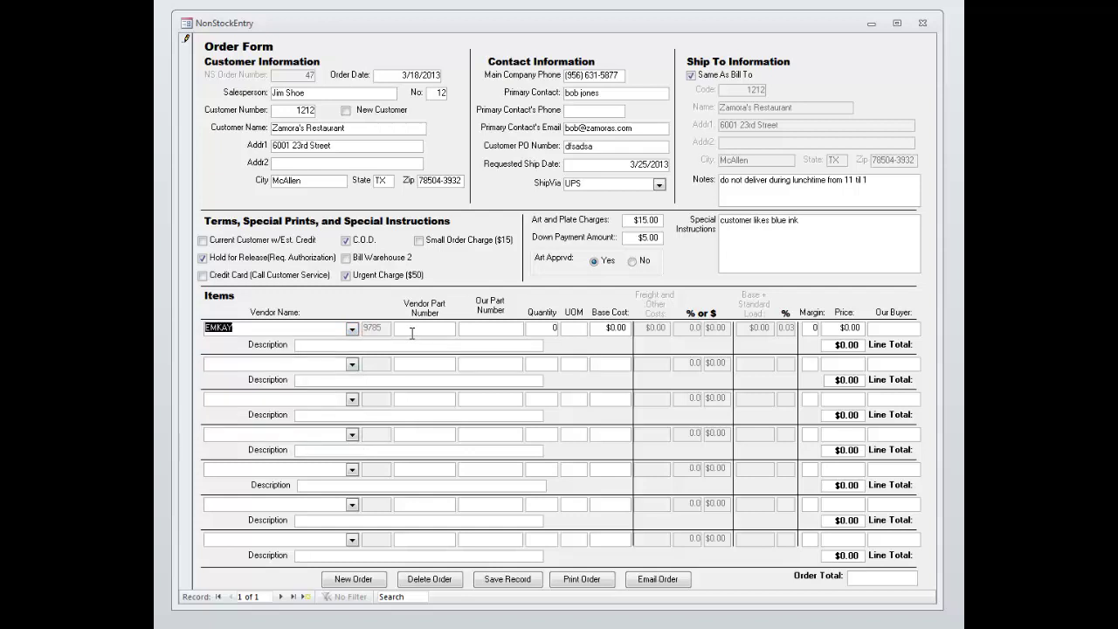
left_click(411, 330)
type("123456")
left_click(484, 327)
- Enter our part abc123, 10 CS at $10.00 base cost, margin, $14.01 price and buyer
type("abc123")
type("10")
type("CS")
key("Tab")
type("10.00")
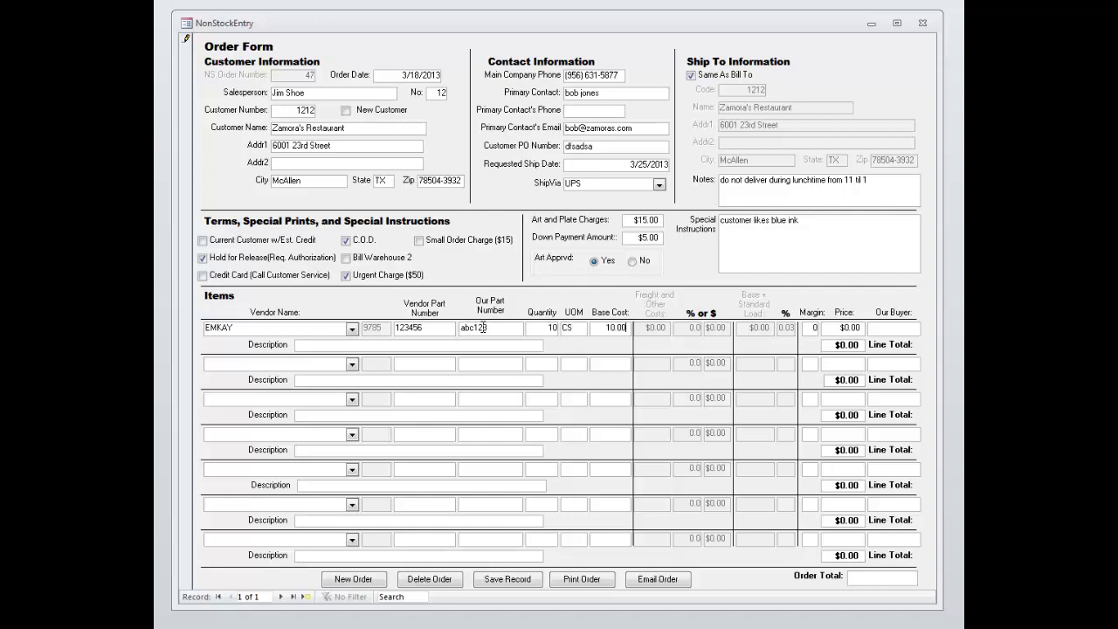
key("Tab")
type("28")
key("Tab")
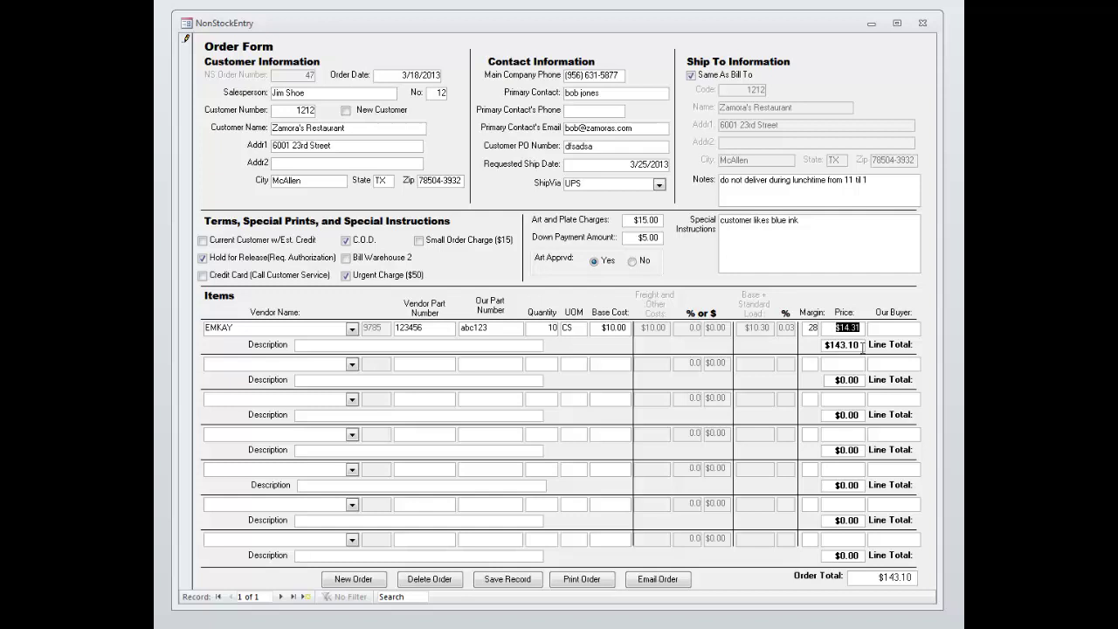
type("14.")
type("0")
type("1")
type("Fred")
- Give the first item the description 'Large Brown bags'
left_click(378, 346)
type("fdjafdafdafdafdafd")
key("BackSpace")
key("BackSpace")
key("BackSpace")
key("BackSpace")
key("BackSpace")
key("BackSpace")
key("BackSpace")
key("BackSpace")
key("BackSpace")
key("BackSpace")
key("BackSpace")
key("BackSpace")
key("BackSpace")
key("BackSpace")
key("BackSpace")
key("BackSpace")
key("BackSpace")
key("BackSpace")
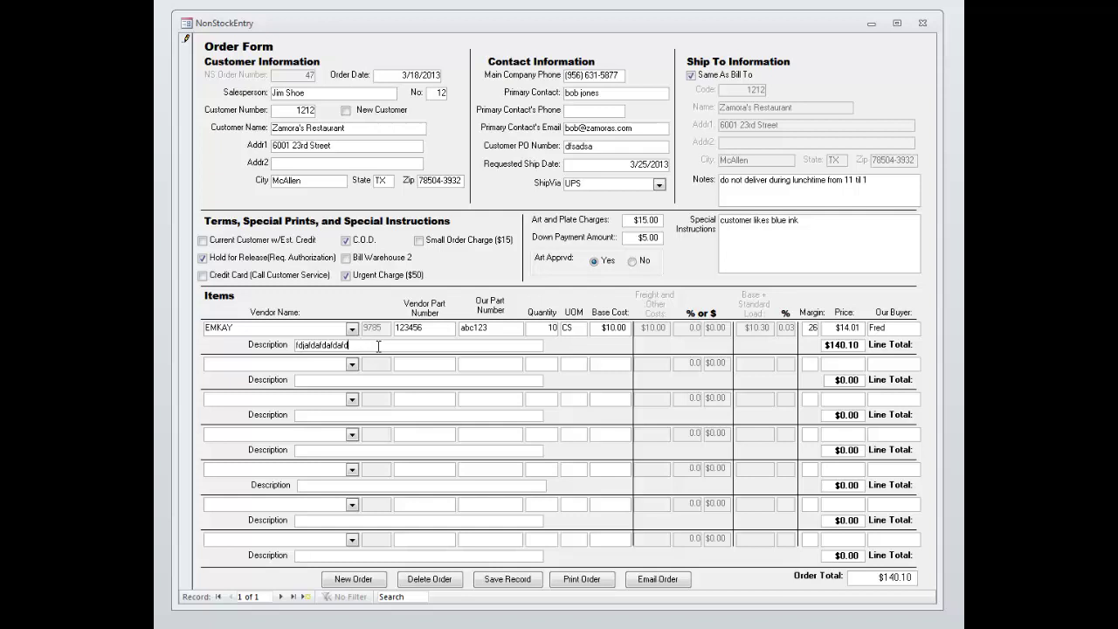
type("Large B")
type("rown bag")
- Add an AEP INDUSTRIES line: 15 CS at $12.00 base, 35 margin, plus the buyer
type("AEP INDUSTRIES")
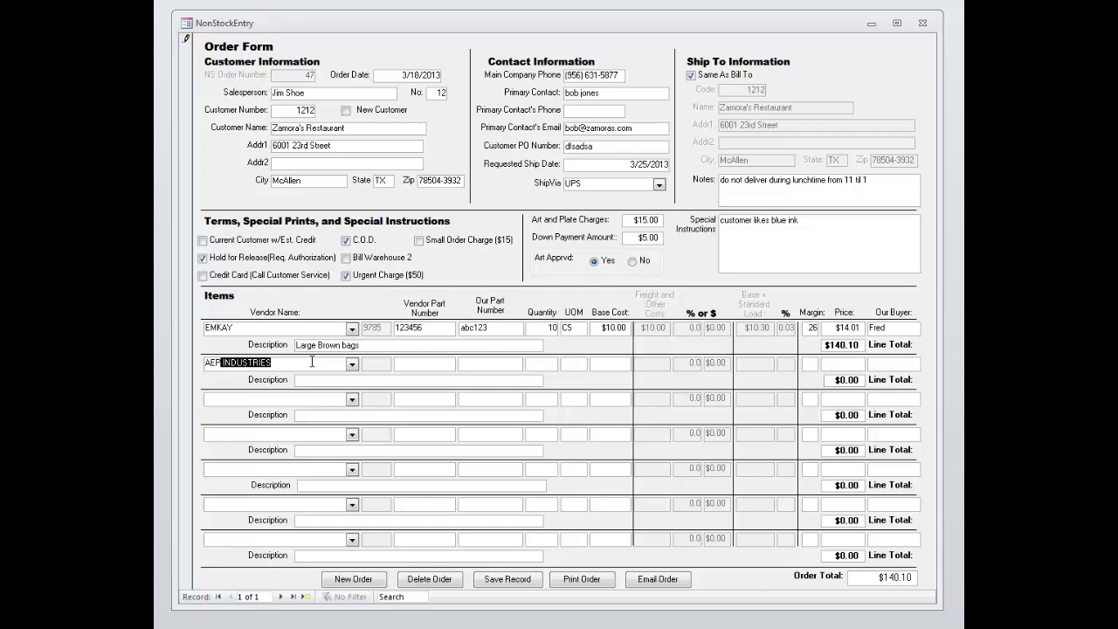
key("Tab")
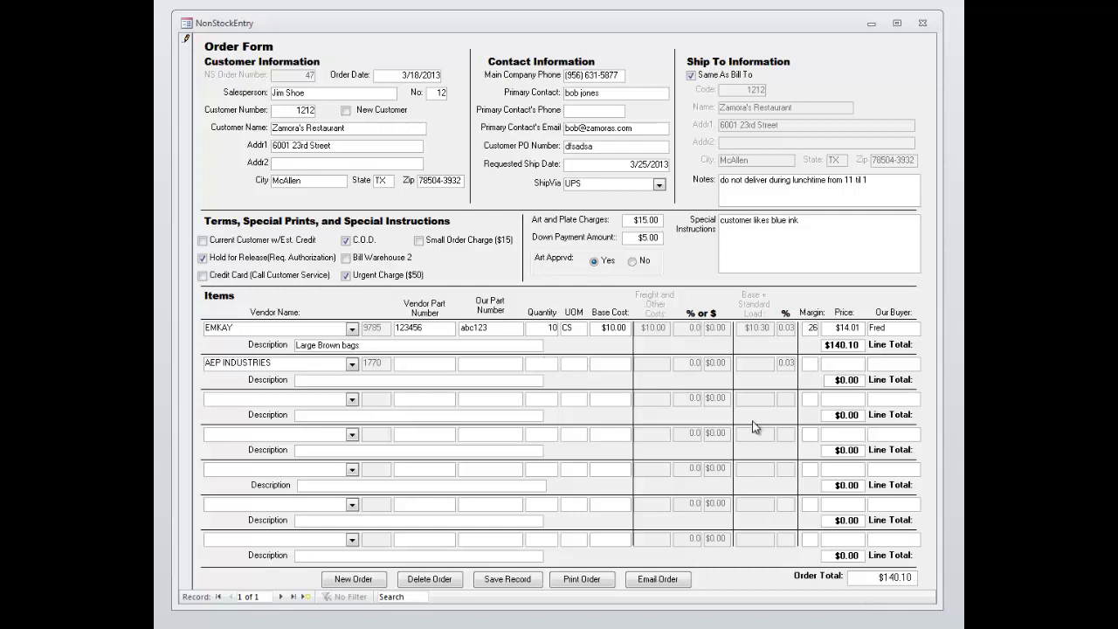
type("15 ")
type("CS $")
type("12")
key("Tab")
type("35")
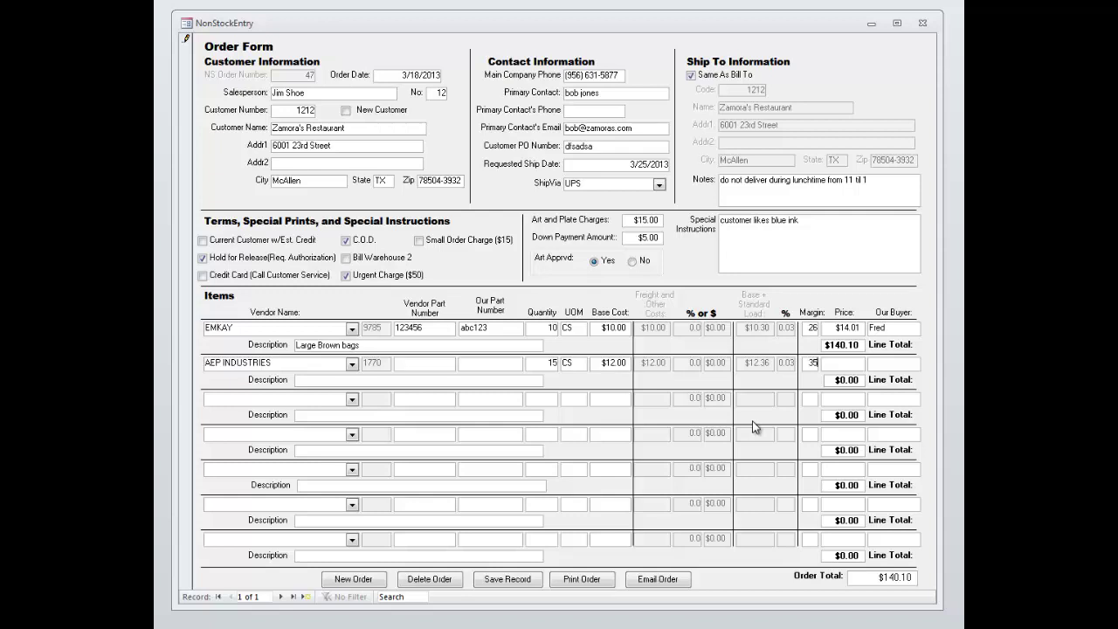
key("Tab")
key("Tab")
type("bob")
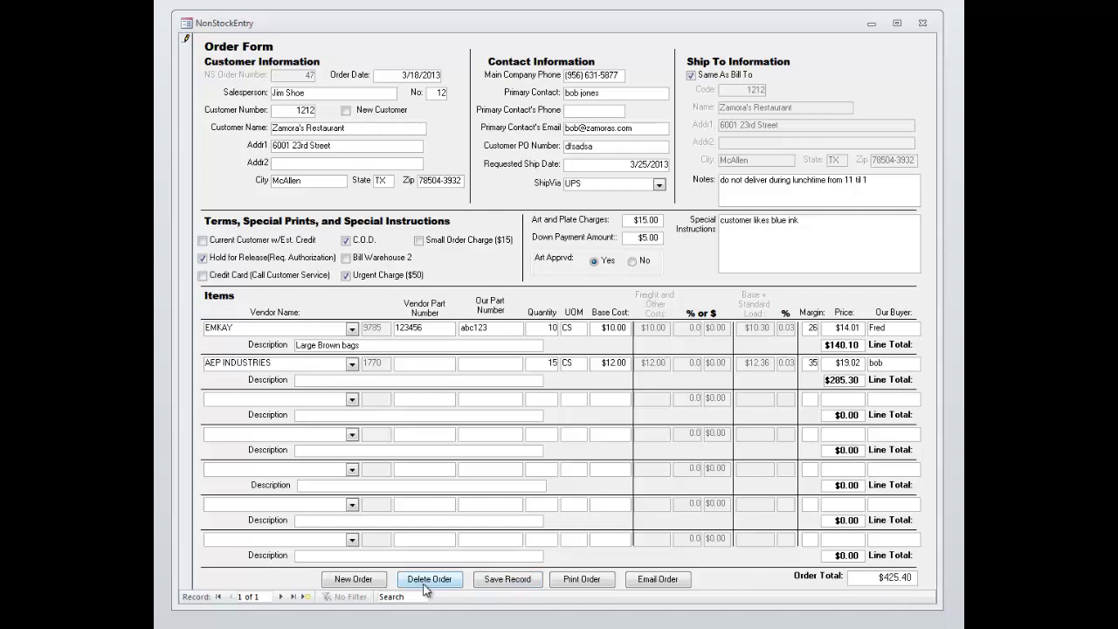
- Commit the order via New Order and navigate back to record 1
left_click(353, 581)
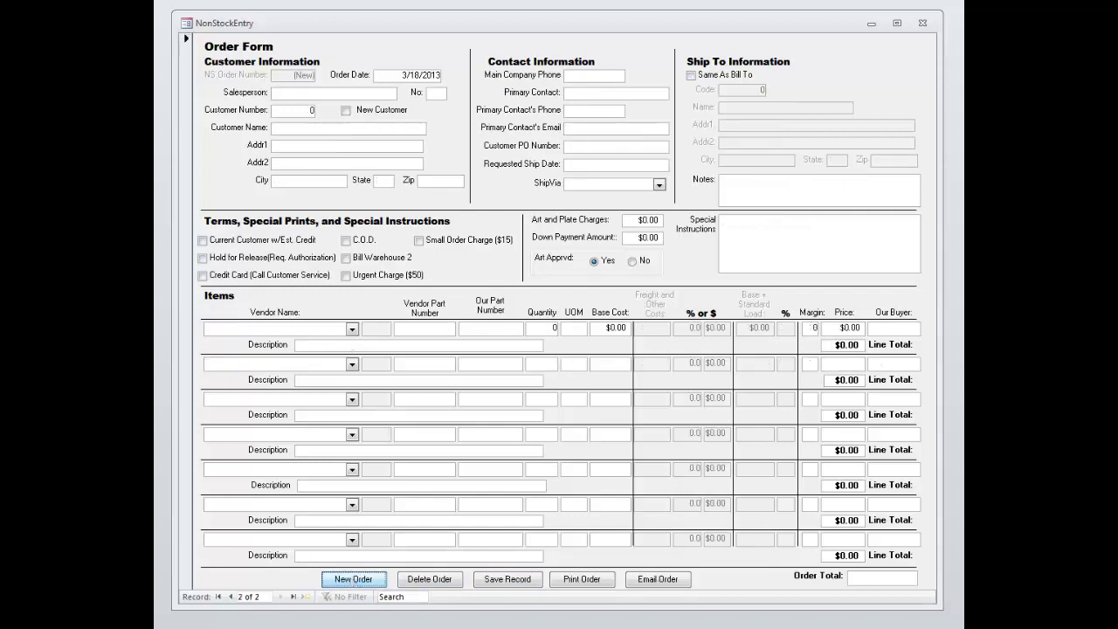
left_click(231, 596)
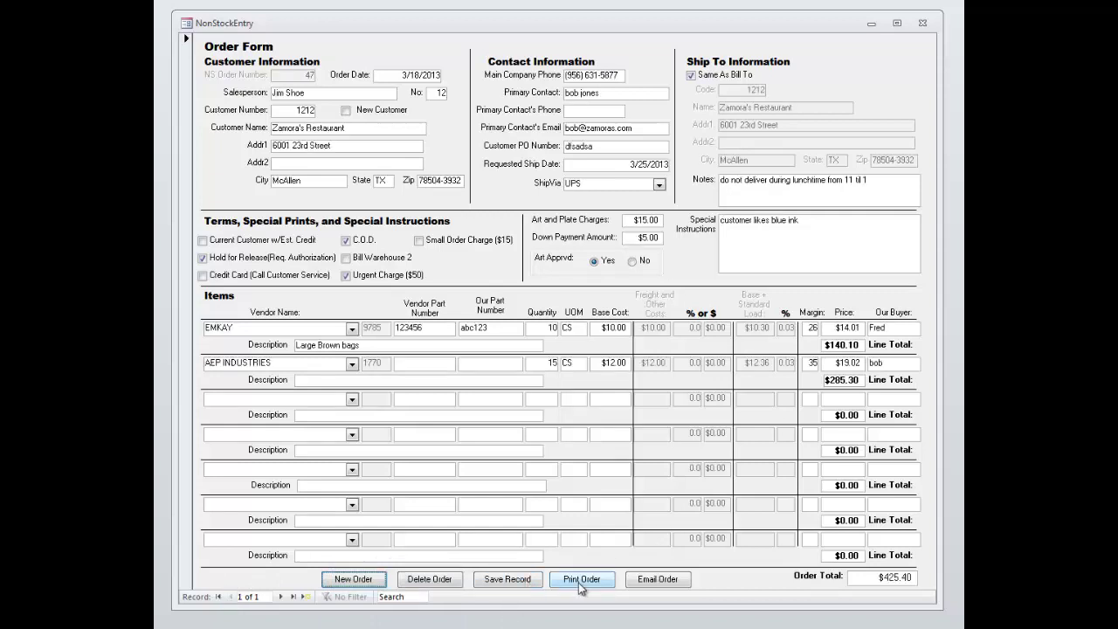
- Email the order, creating an Outlook message with RPTns.pdf attached
left_click(682, 583)
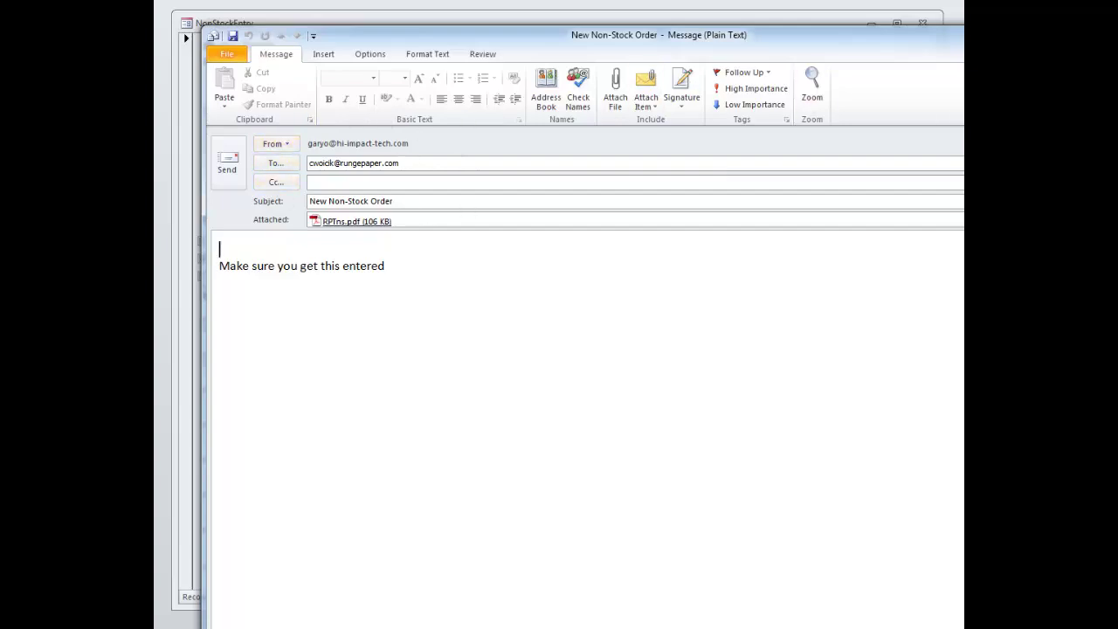
- Close the Outlook email draft and dismiss the SendObject notice to return to the $425.40 order form
key("alt+s")
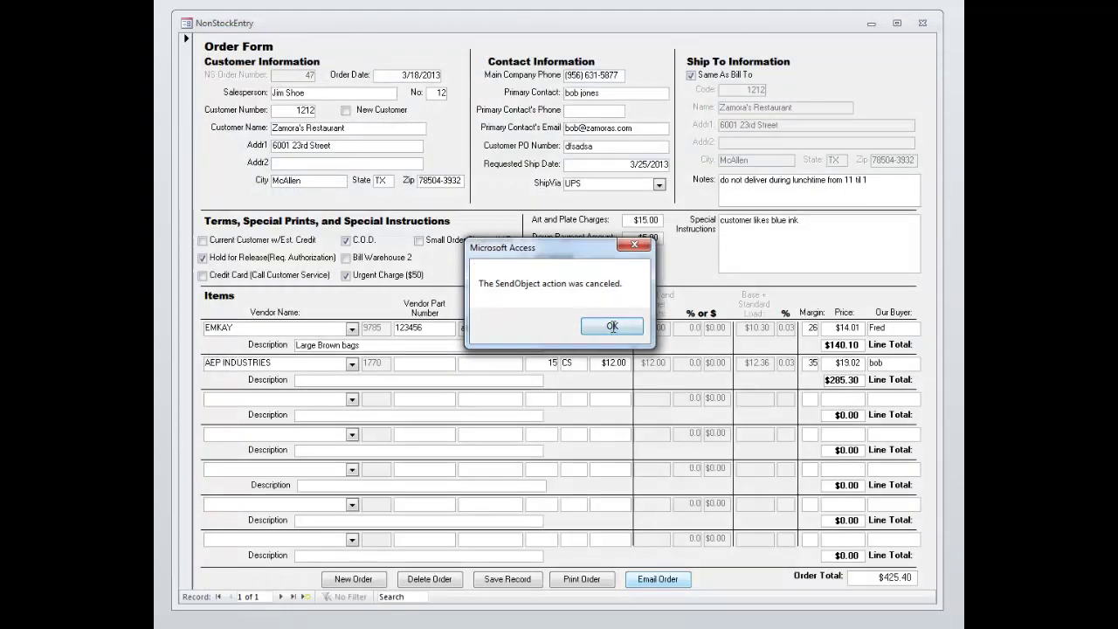
left_click(670, 325)
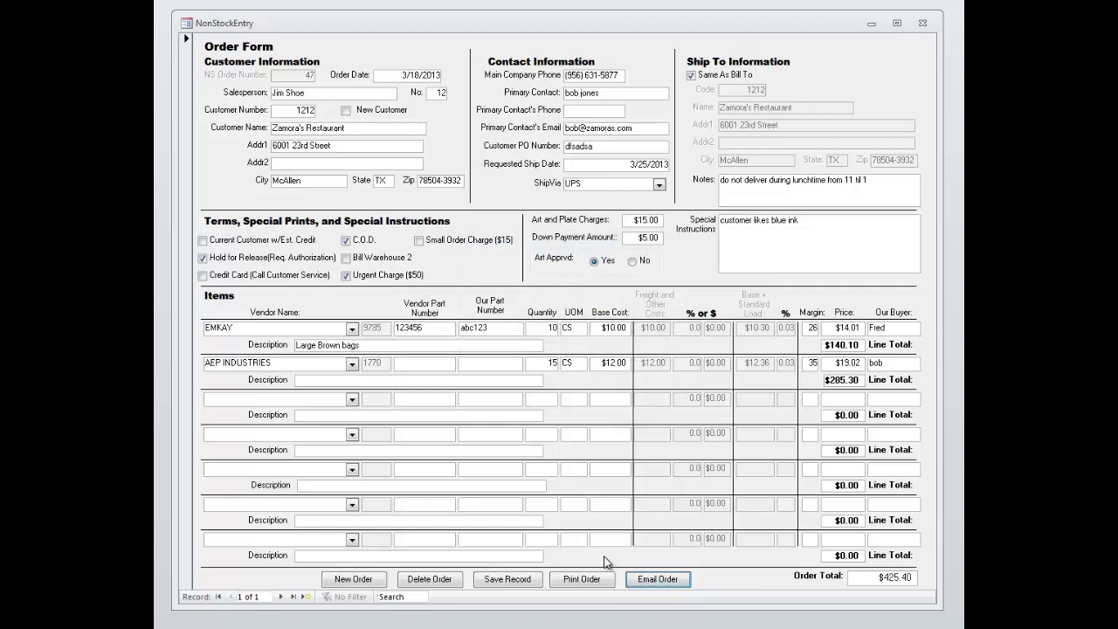